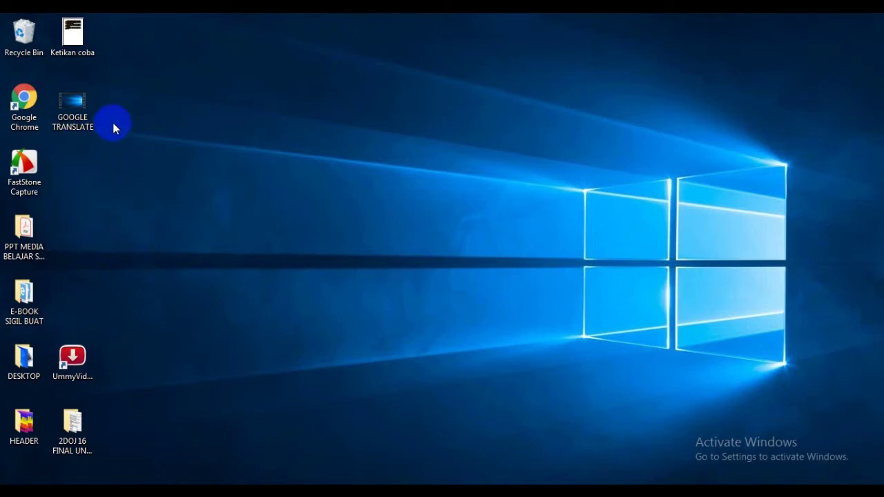
Step: Launch Chrome, load google.com and sign in with the Google account
{"action": "double_click", "coordinate": [28, 99]}
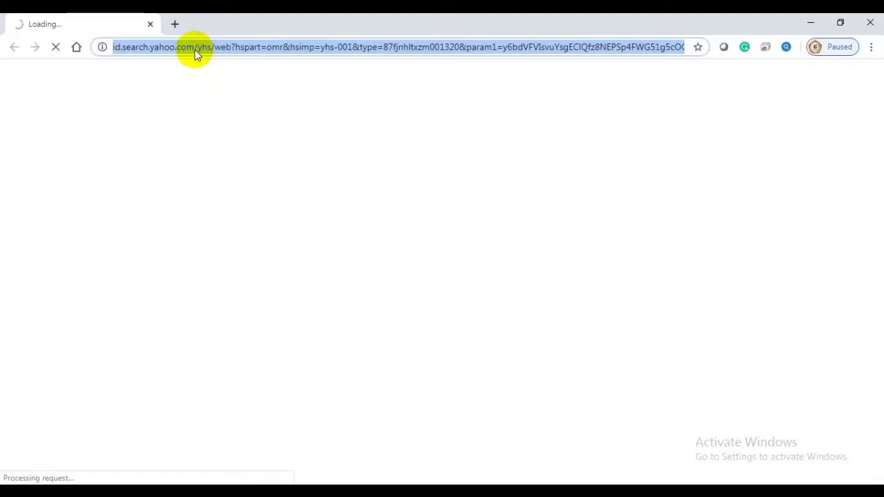
{"action": "type", "text": "g"}
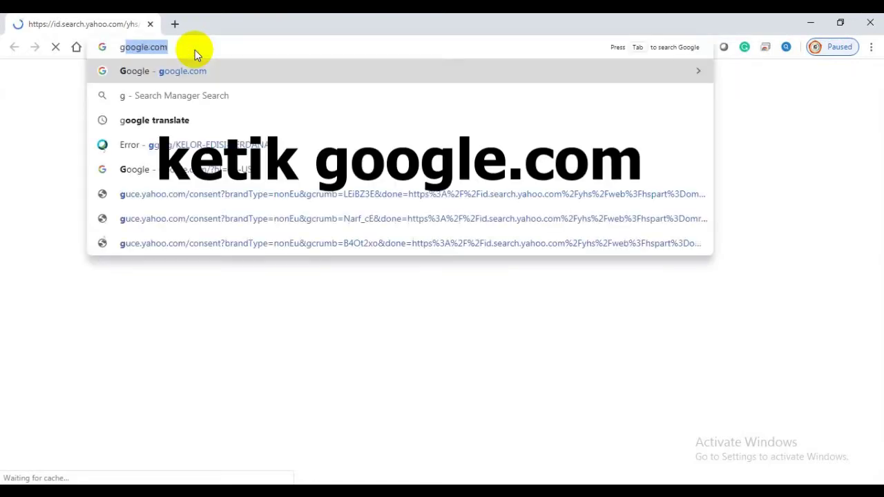
{"action": "key", "text": "Return"}
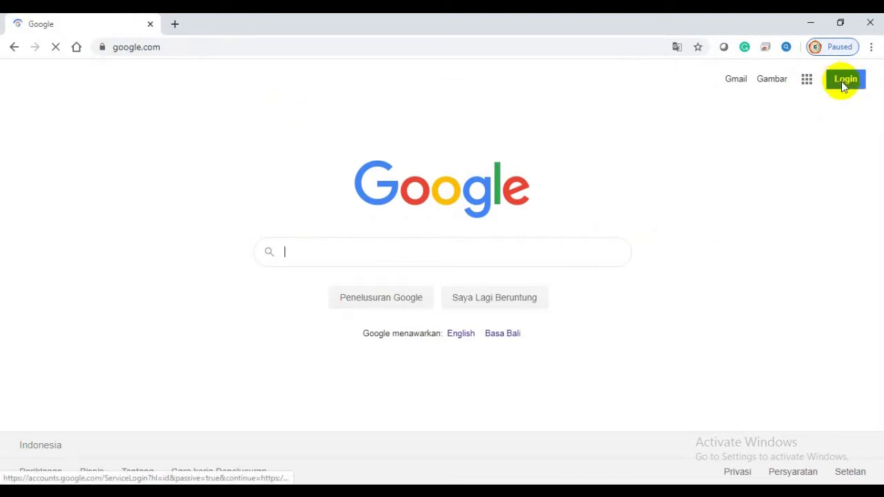
{"action": "left_click", "coordinate": [844, 80]}
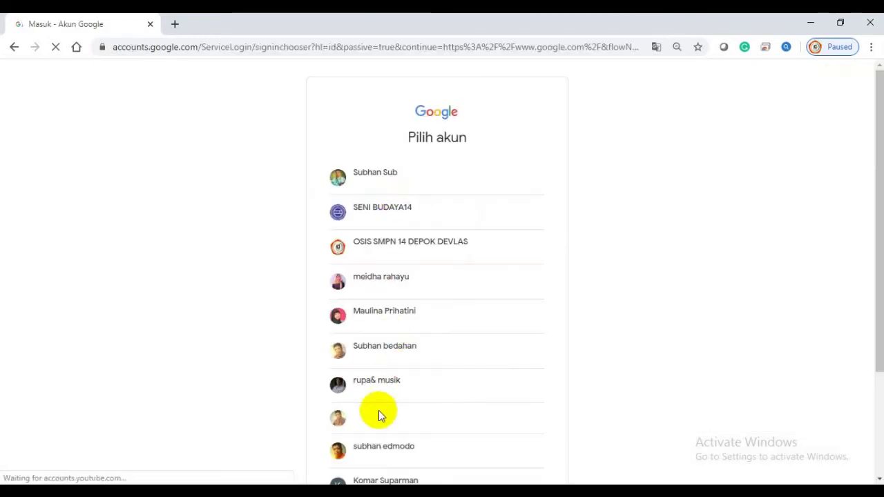
{"action": "left_click", "coordinate": [385, 182]}
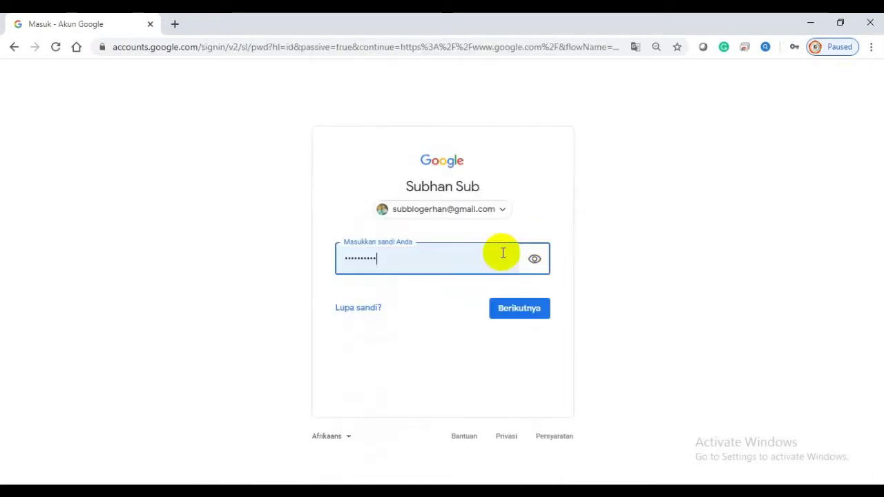
{"action": "left_click", "coordinate": [535, 308]}
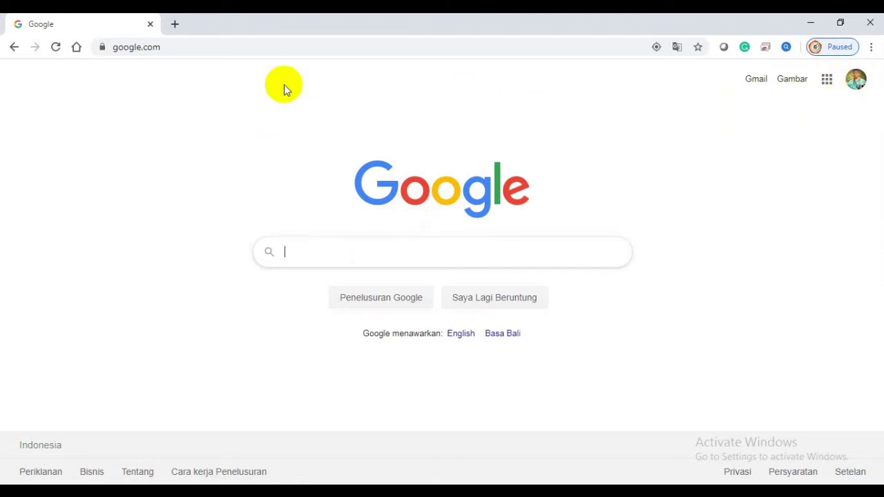
{"action": "left_click", "coordinate": [827, 81]}
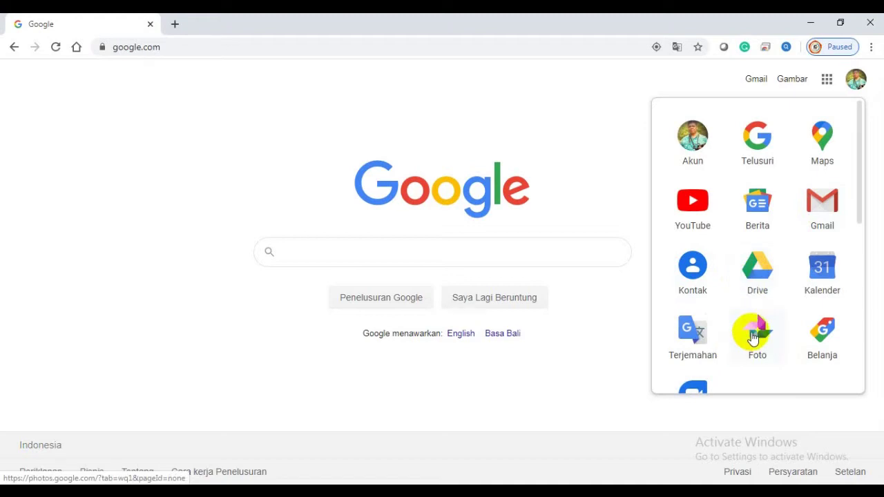
{"action": "scroll", "coordinate": [797, 325], "scroll_direction": "down", "scroll_amount": 1}
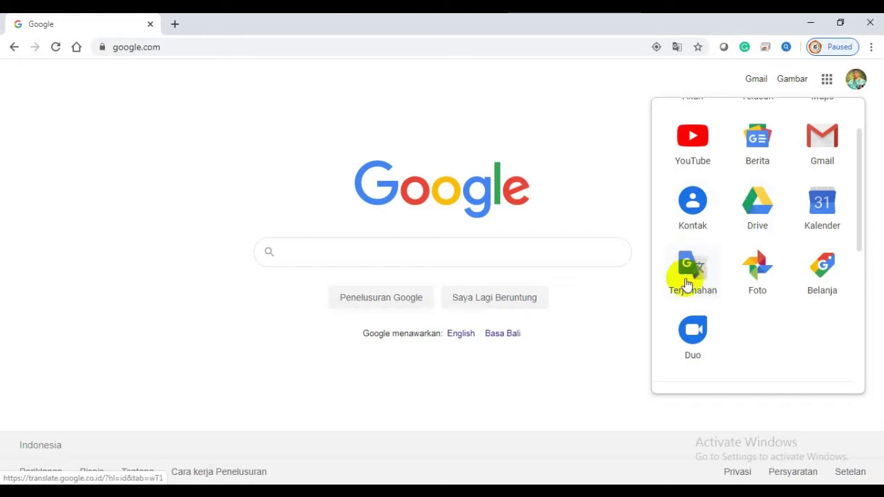
Step: Search 'translate' from the address bar and open the Google Translate site
{"action": "left_click", "coordinate": [263, 118]}
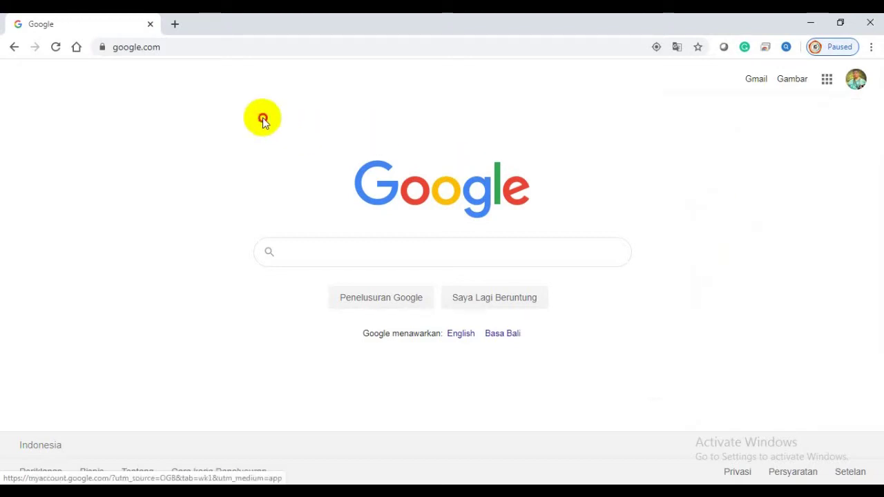
{"action": "left_click", "coordinate": [198, 47]}
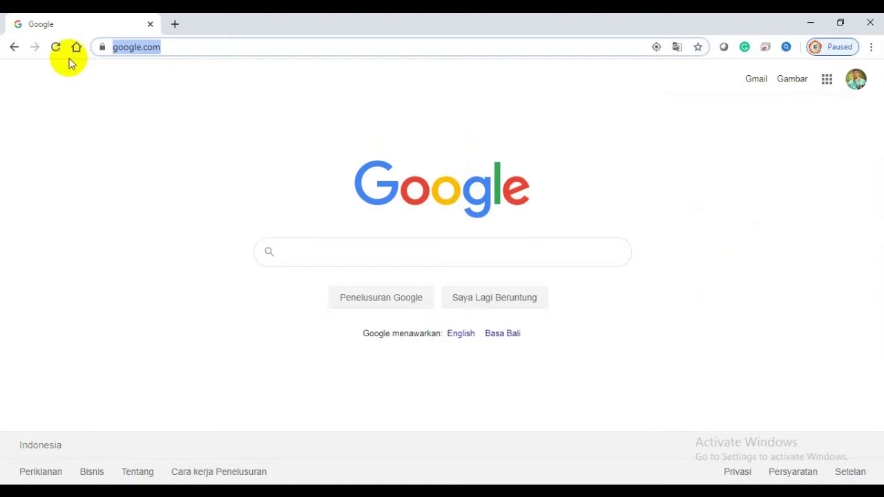
{"action": "type", "text": "trans"}
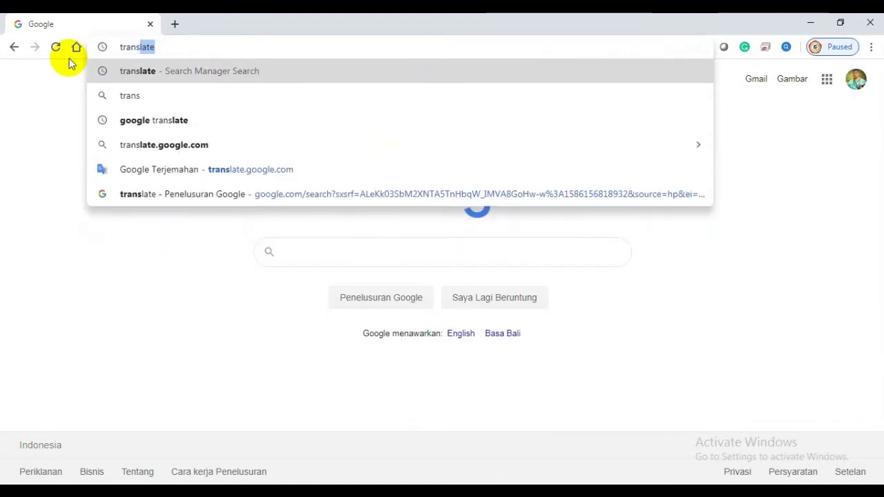
{"action": "type", "text": "late"}
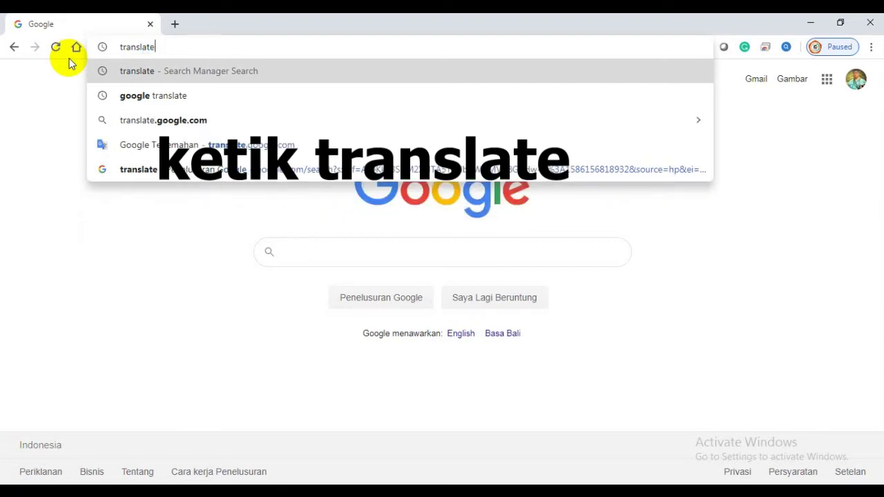
{"action": "left_click", "coordinate": [138, 97]}
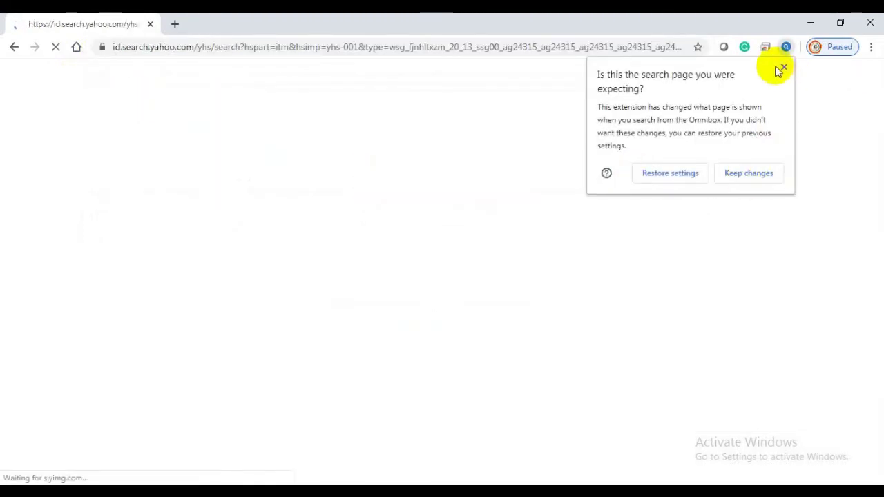
{"action": "left_click", "coordinate": [783, 67]}
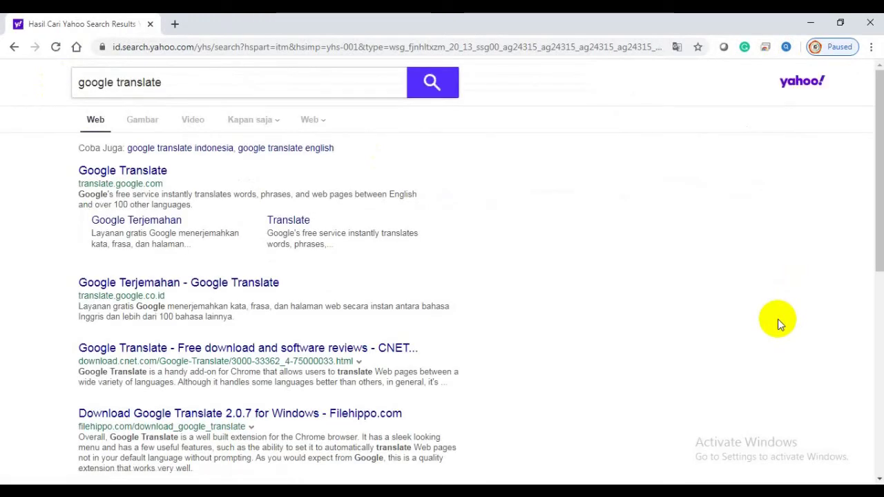
{"action": "left_click", "coordinate": [91, 177]}
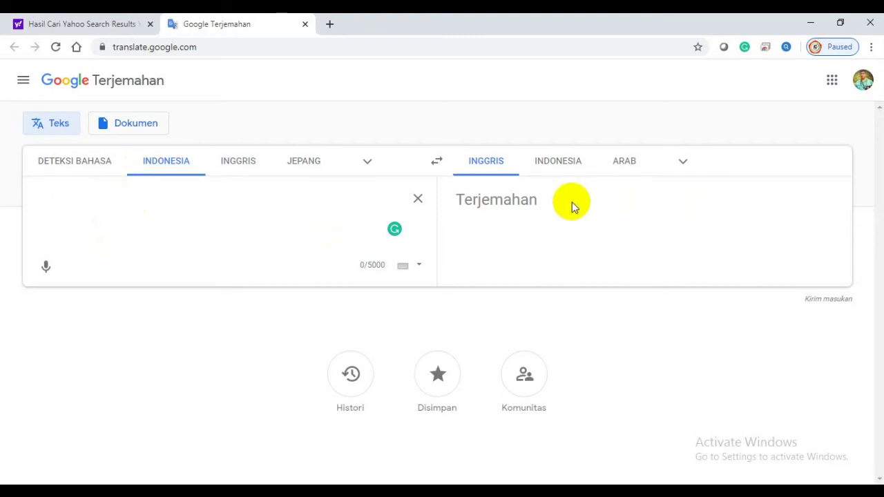
{"action": "left_click", "coordinate": [369, 163]}
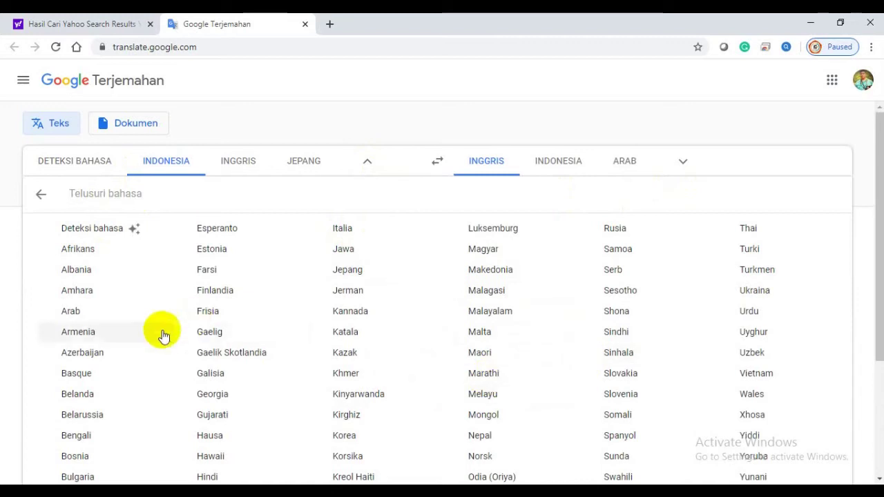
{"action": "left_click", "coordinate": [330, 117]}
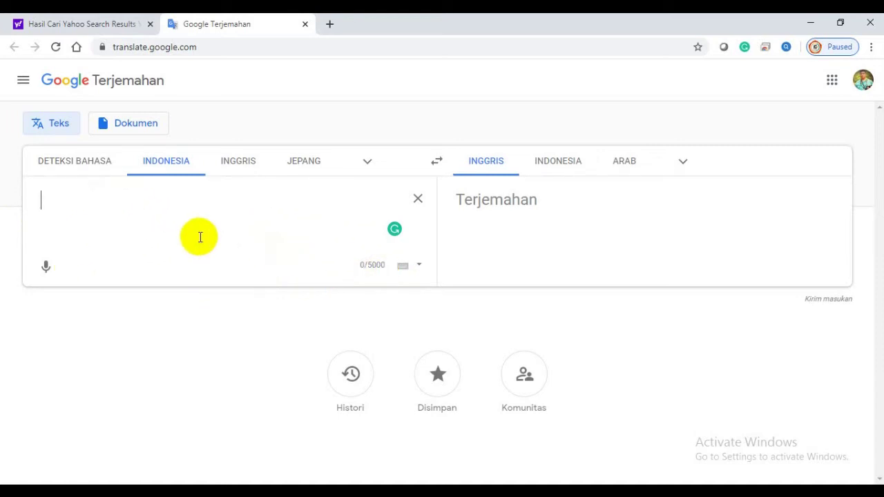
Step: Start microphone dictation of the Indonesian text about empowering subordinates
{"action": "left_click", "coordinate": [46, 268]}
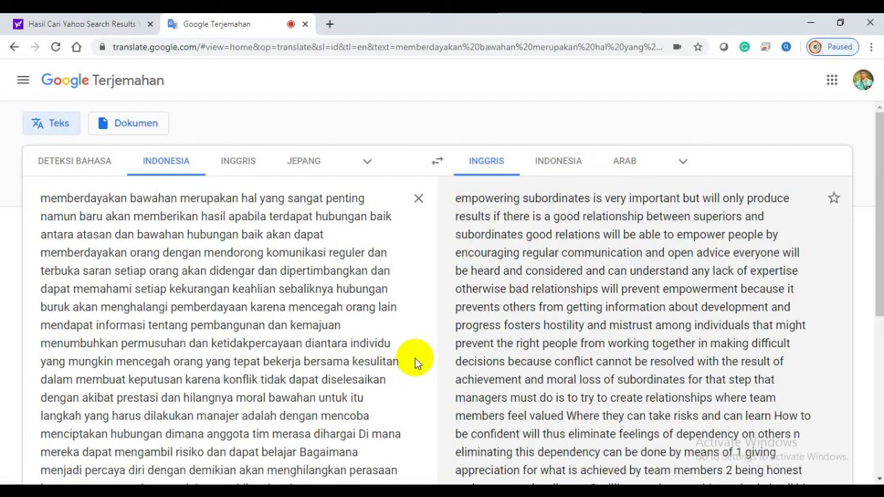
Step: Finish dictating the essay, following the source text as it grows to 1374 characters
{"action": "scroll", "coordinate": [289, 355], "scroll_direction": "down", "scroll_amount": 3}
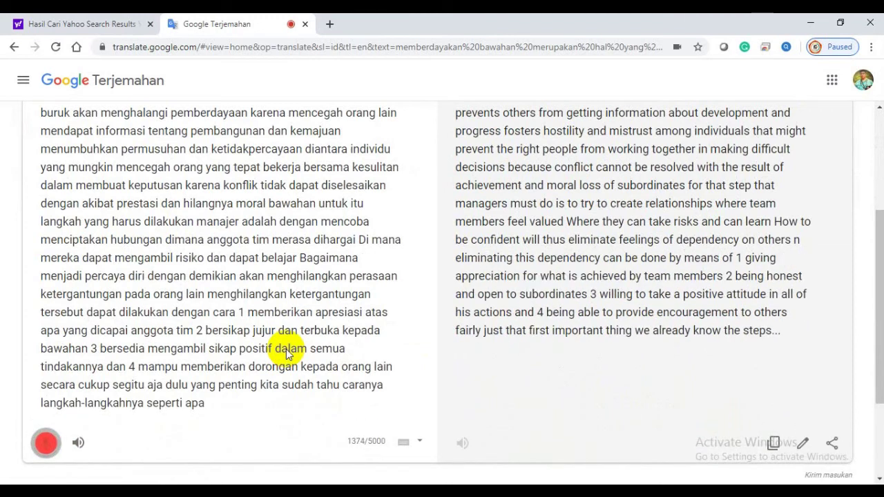
{"action": "scroll", "coordinate": [288, 352], "scroll_direction": "down", "scroll_amount": 1}
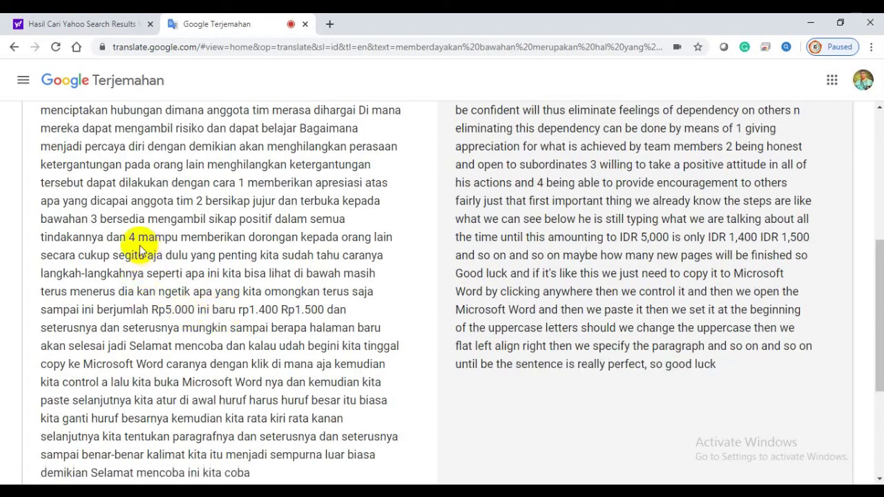
Step: Select and copy all of the dictated Indonesian source text
{"action": "key", "text": "ctrl+a"}
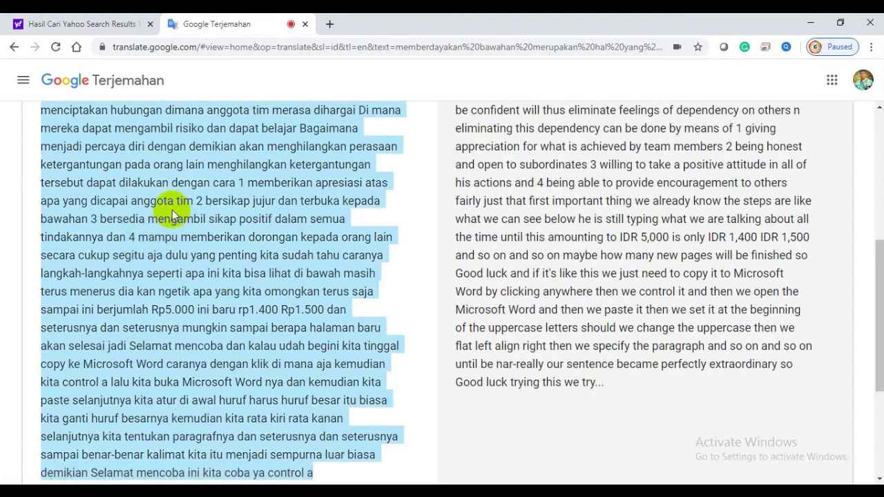
{"action": "right_click", "coordinate": [172, 202]}
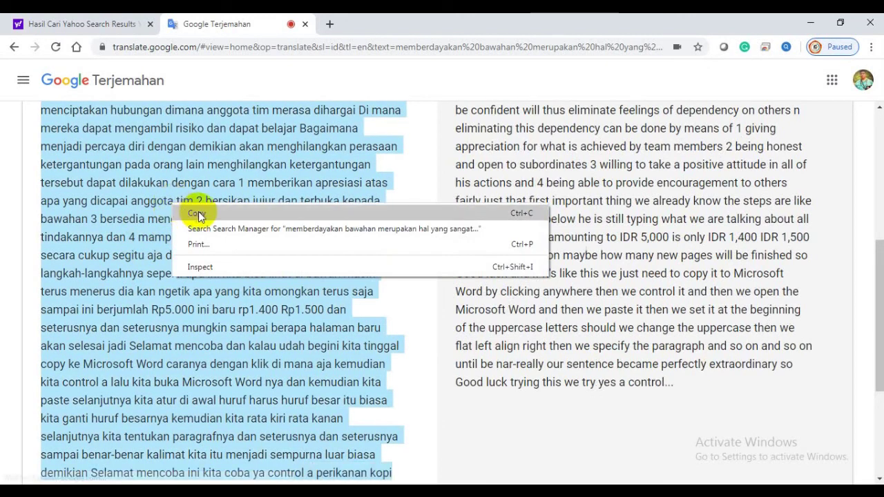
{"action": "left_click", "coordinate": [198, 216]}
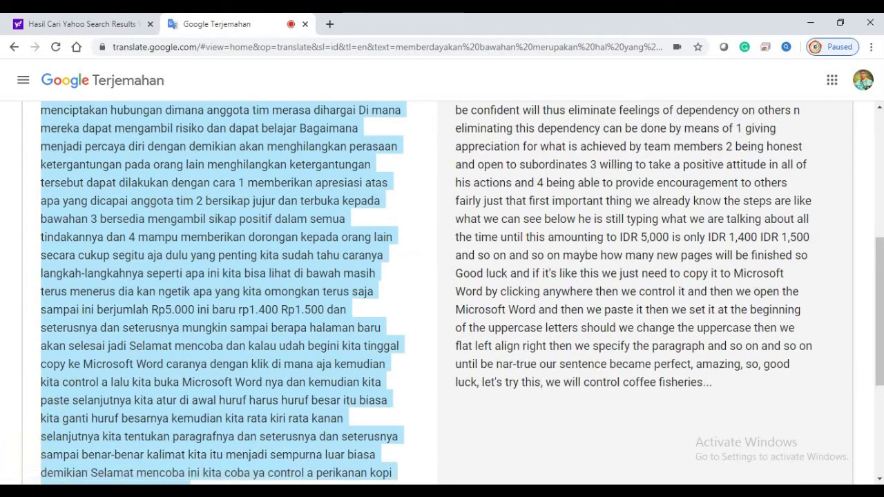
{"action": "key", "text": "super"}
Step: Launch Word 2016 from the Start menu and create a blank document
{"action": "left_click", "coordinate": [228, 455]}
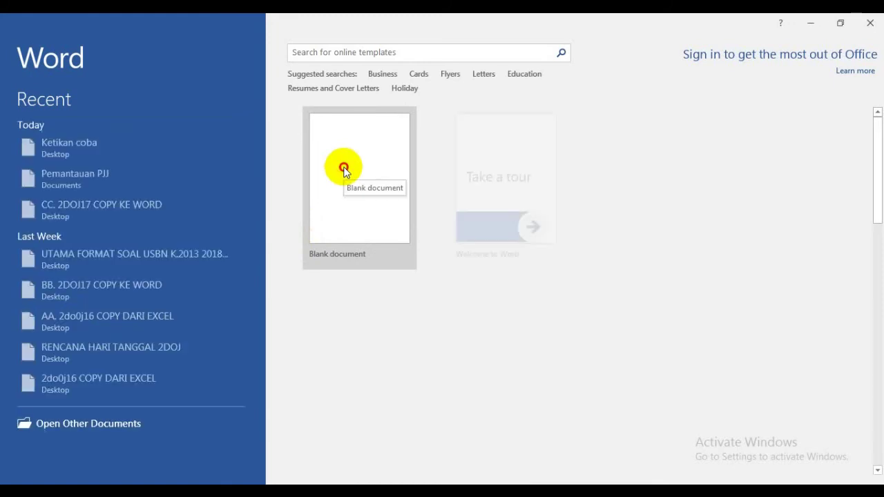
{"action": "left_click", "coordinate": [343, 166]}
{"action": "left_click", "coordinate": [343, 167]}
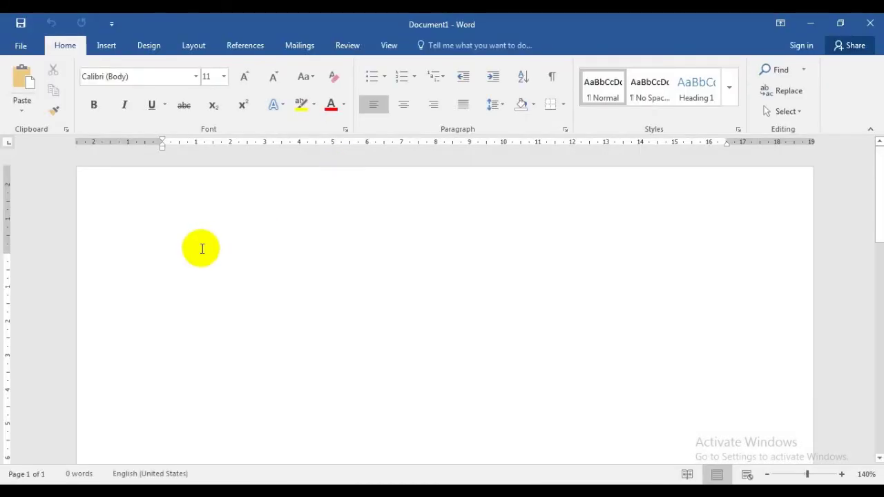
Step: Paste the copied Indonesian essay into Document1, giving 302 words
{"action": "left_click", "coordinate": [23, 76]}
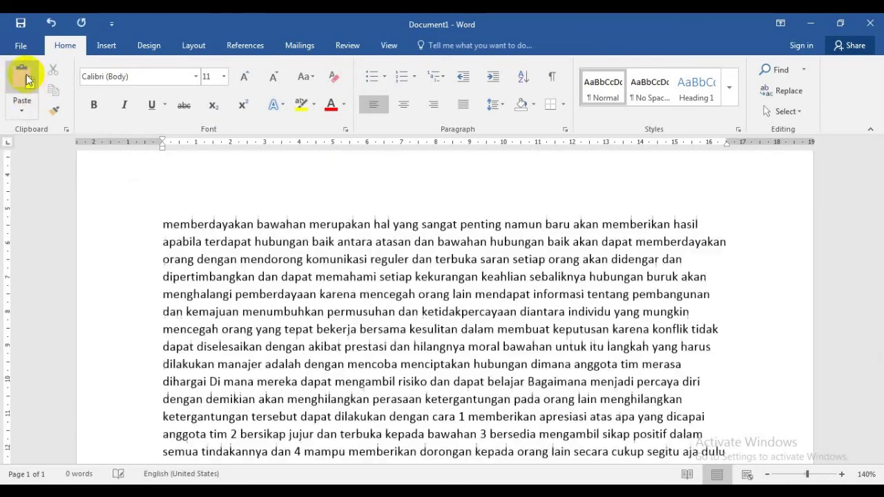
{"action": "scroll", "coordinate": [487, 322], "scroll_direction": "up", "scroll_amount": 5}
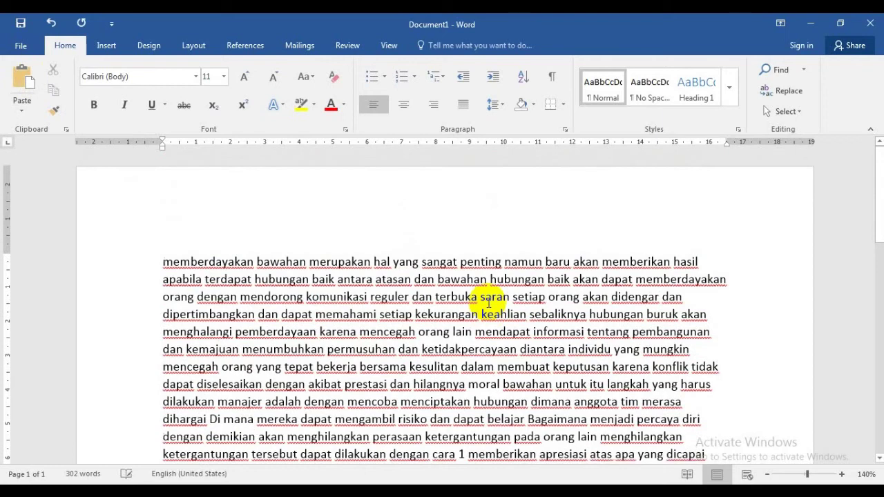
{"action": "scroll", "coordinate": [428, 300], "scroll_direction": "up", "scroll_amount": 1}
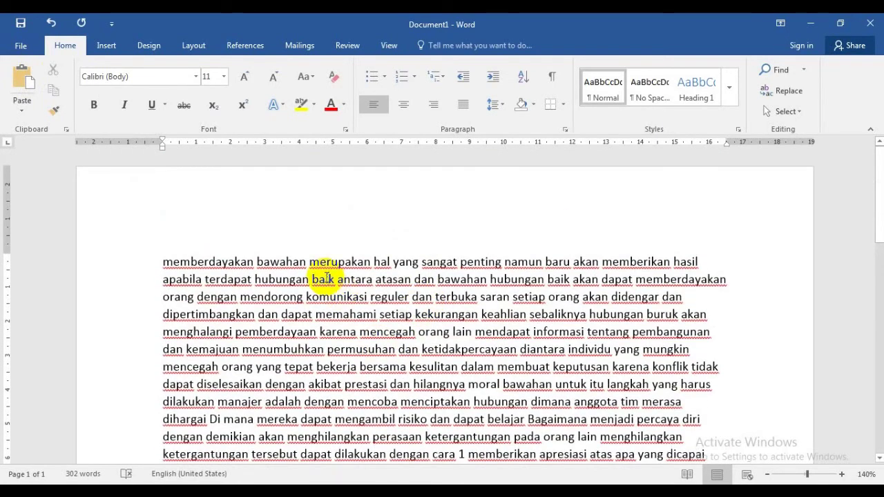
Step: Select the entire 302-word essay and apply Justify alignment
{"action": "key", "text": "ctrl+a"}
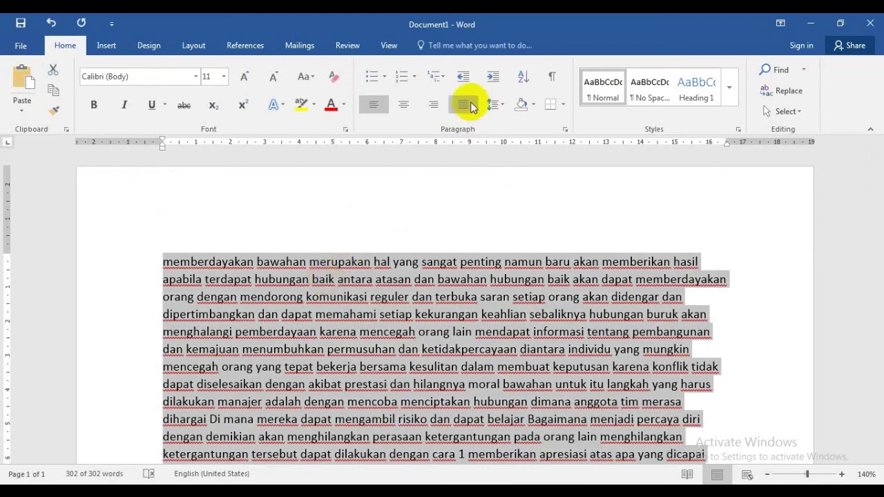
{"action": "left_click", "coordinate": [470, 105]}
{"action": "scroll", "coordinate": [543, 354], "scroll_direction": "down", "scroll_amount": 5}
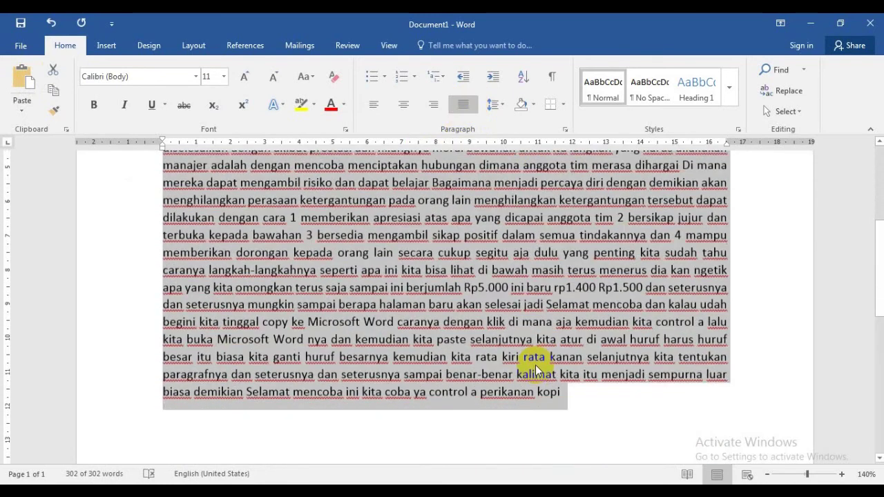
{"action": "scroll", "coordinate": [536, 371], "scroll_direction": "up", "scroll_amount": 5}
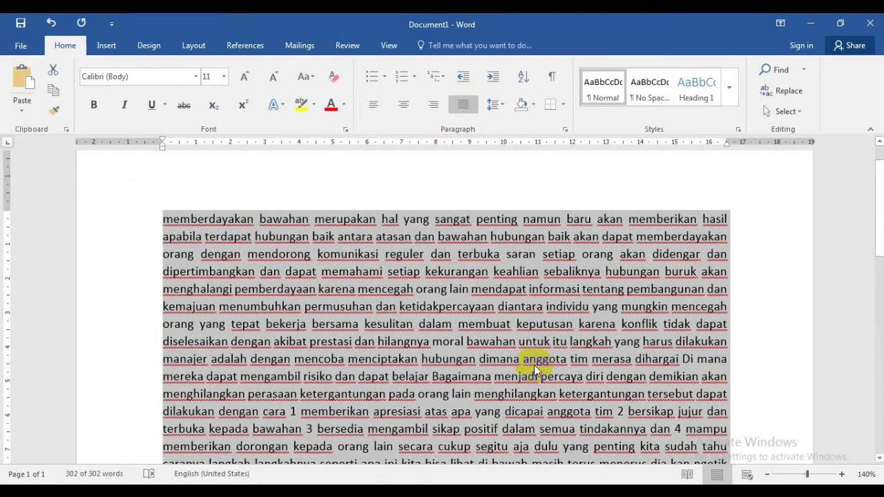
Step: In the Paragraph dialog, set Spacing After to 0 pt and Line spacing to 1.5 lines
{"action": "left_click", "coordinate": [565, 130]}
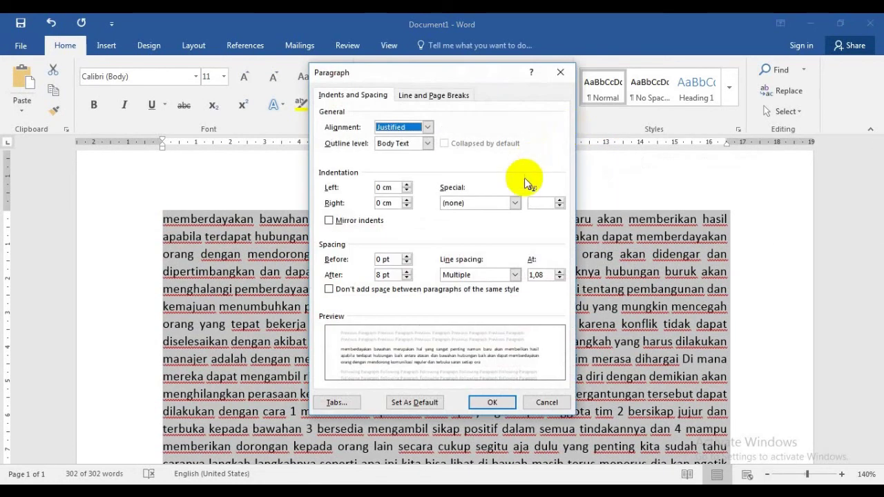
{"action": "left_click", "coordinate": [407, 277]}
{"action": "left_click", "coordinate": [407, 277]}
{"action": "left_click", "coordinate": [406, 278]}
{"action": "left_click", "coordinate": [407, 272]}
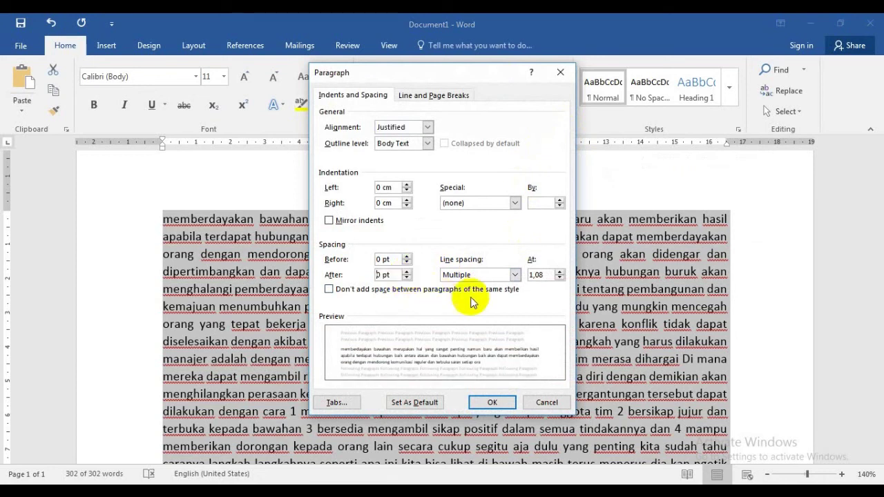
{"action": "left_click", "coordinate": [514, 275]}
{"action": "left_click", "coordinate": [483, 292]}
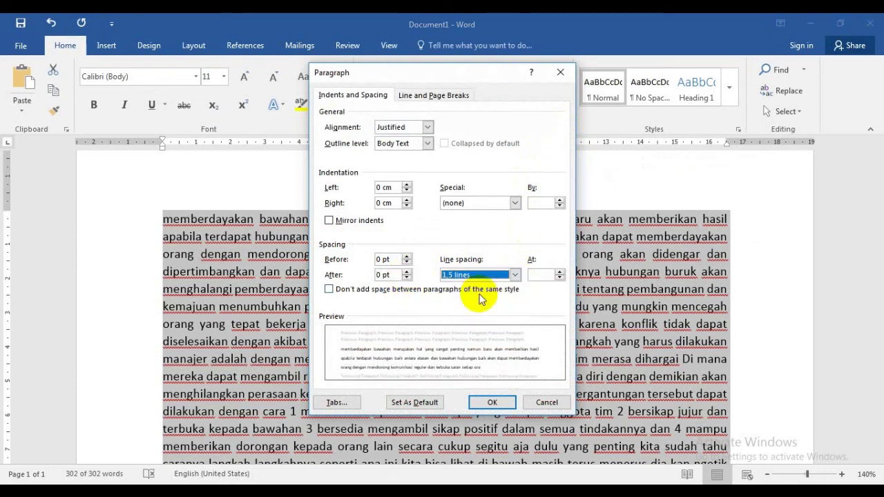
{"action": "left_click", "coordinate": [490, 408]}
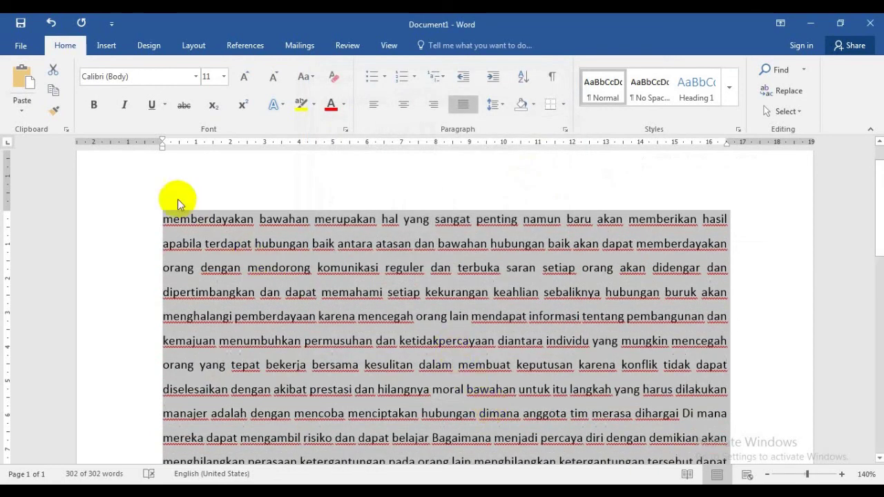
Step: Capitalize the essay's first letter to 'M' and indent the opening paragraph
{"action": "left_click", "coordinate": [165, 221]}
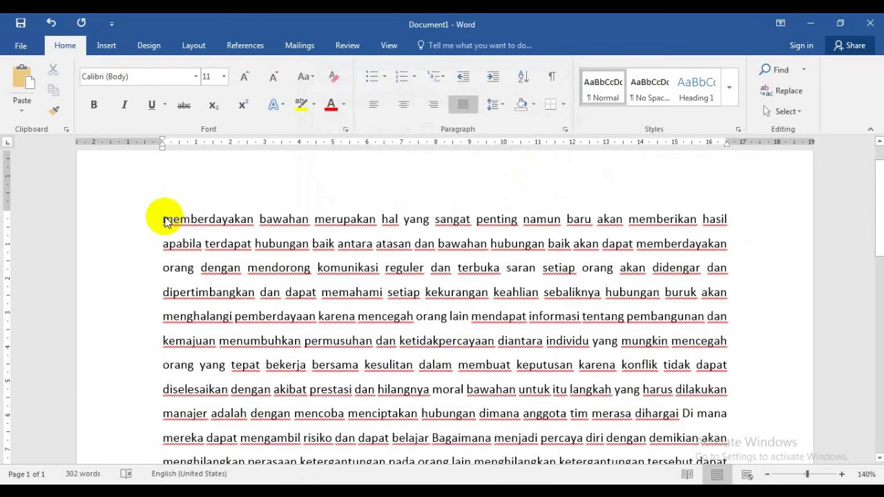
{"action": "key", "text": "Delete"}
{"action": "type", "text": "M"}
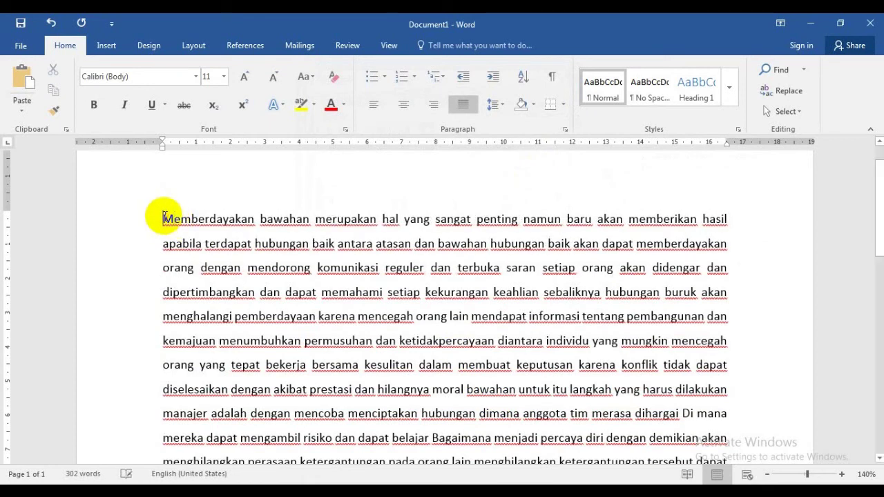
{"action": "key", "text": "Tab"}
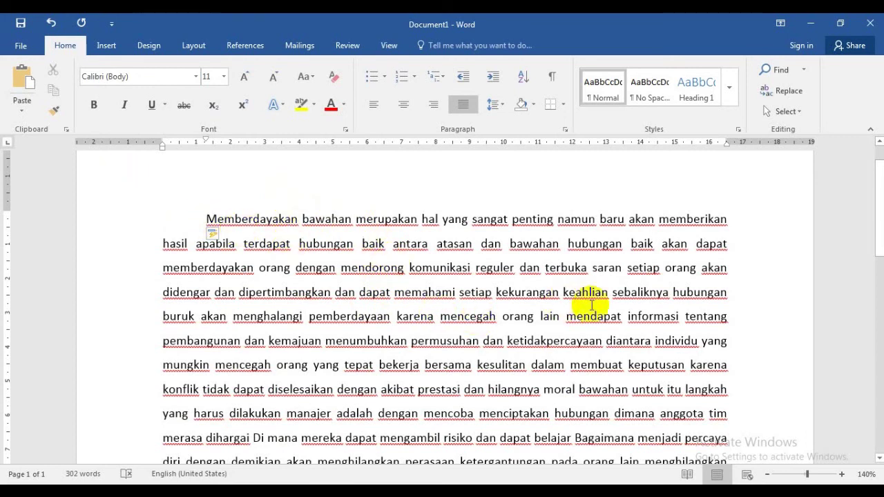
Step: Start new capitalized paragraphs at 'Dengan', 'Menghilangkan' and 'Mungkin'
{"action": "key", "text": "Return"}
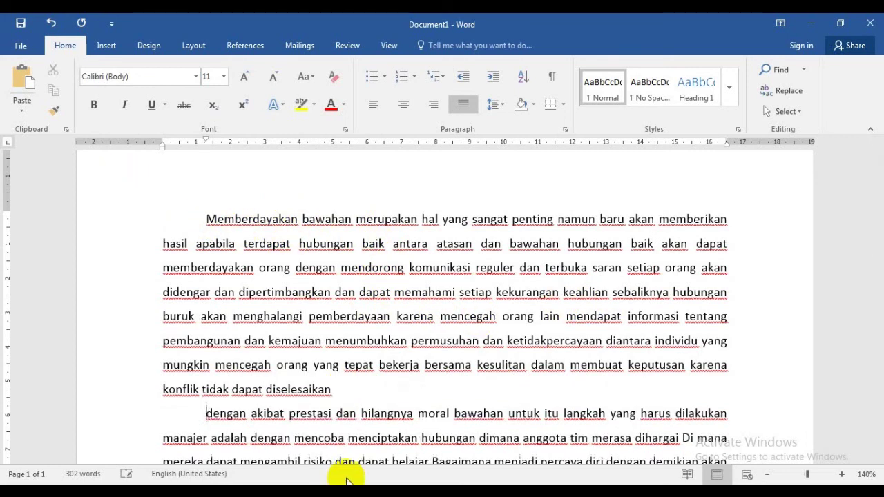
{"action": "key", "text": "Delete"}
{"action": "type", "text": "D"}
{"action": "scroll", "coordinate": [472, 319], "scroll_direction": "down", "scroll_amount": 2}
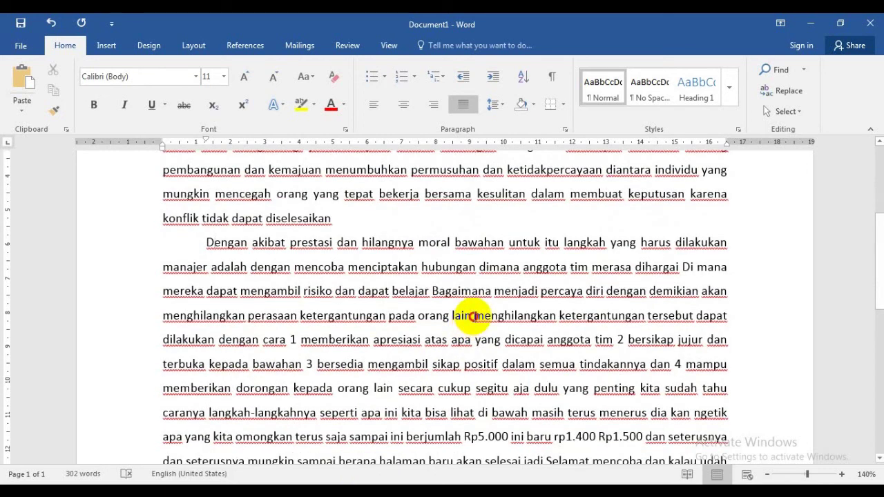
{"action": "key", "text": "Return"}
{"action": "key", "text": "Delete"}
{"action": "type", "text": "M"}
{"action": "scroll", "coordinate": [498, 325], "scroll_direction": "down", "scroll_amount": 2}
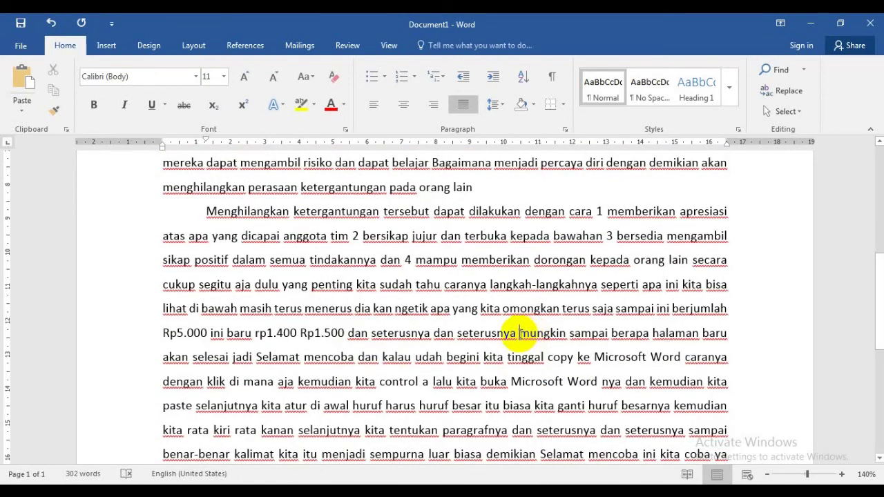
{"action": "key", "text": "Return"}
{"action": "key", "text": "Delete"}
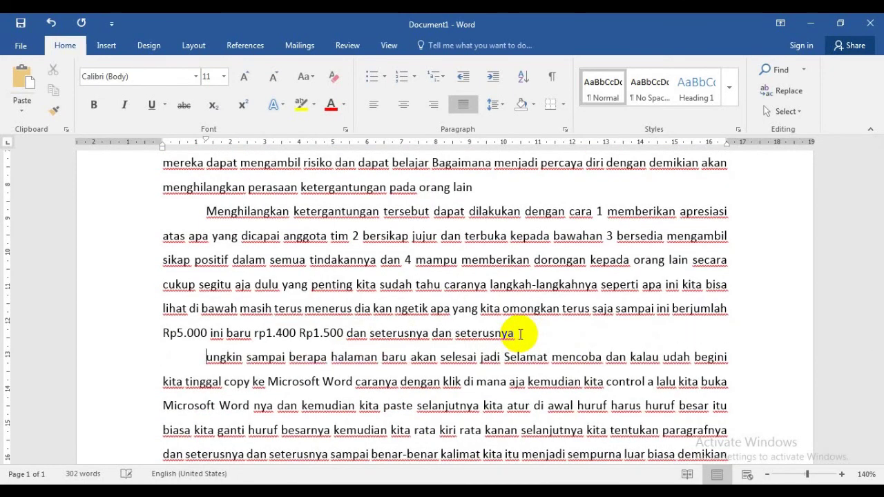
{"action": "type", "text": "M"}
{"action": "scroll", "coordinate": [483, 373], "scroll_direction": "down", "scroll_amount": 2}
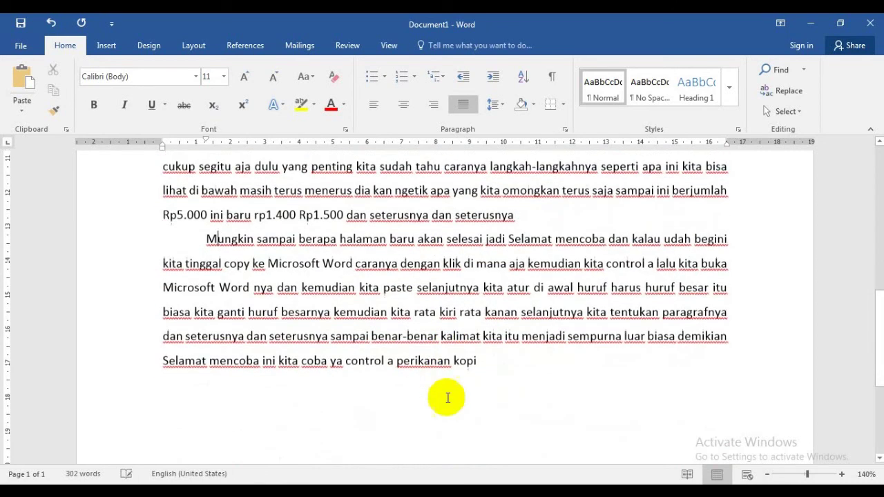
{"action": "scroll", "coordinate": [448, 405], "scroll_direction": "up", "scroll_amount": 1}
{"action": "scroll", "coordinate": [448, 406], "scroll_direction": "up", "scroll_amount": 3}
{"action": "scroll", "coordinate": [448, 406], "scroll_direction": "up", "scroll_amount": 4}
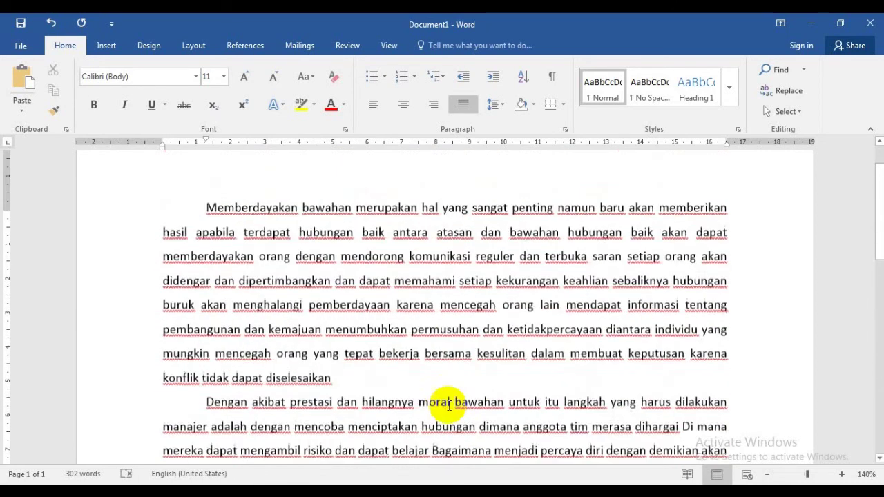
Step: Type the title 'SEMANGAT KERJA SAMA' on a new blank line above the essay
{"action": "key", "text": "Return"}
{"action": "key", "text": "Return"}
{"action": "left_click", "coordinate": [205, 217]}
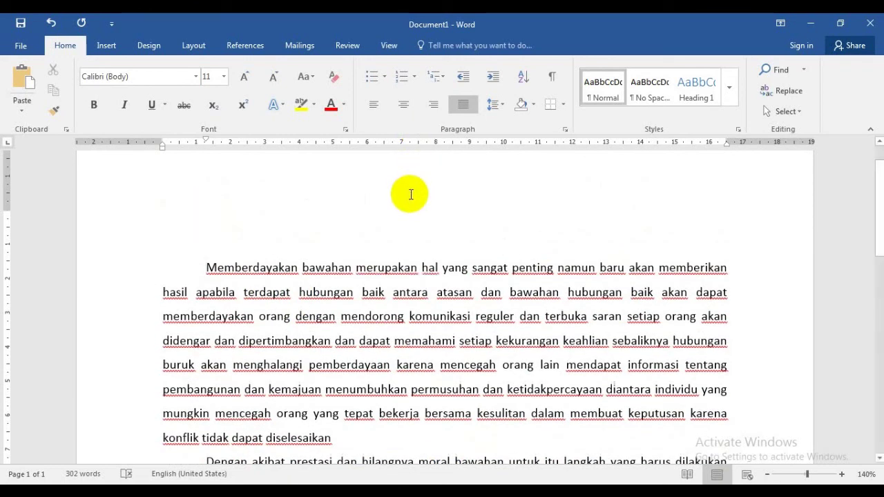
{"action": "type", "text": "SEMANGAT KERJA SAMA"}
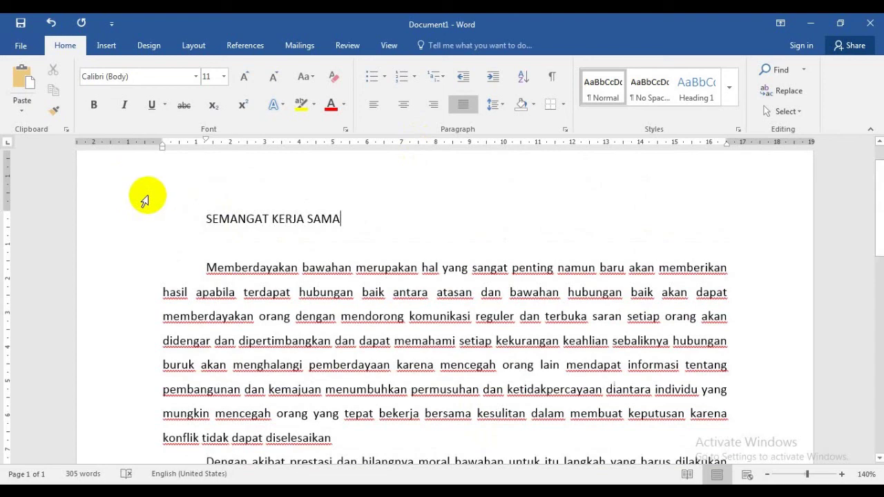
Step: Center the 'SEMANGAT KERJA SAMA' title line on the page
{"action": "left_click", "coordinate": [150, 208]}
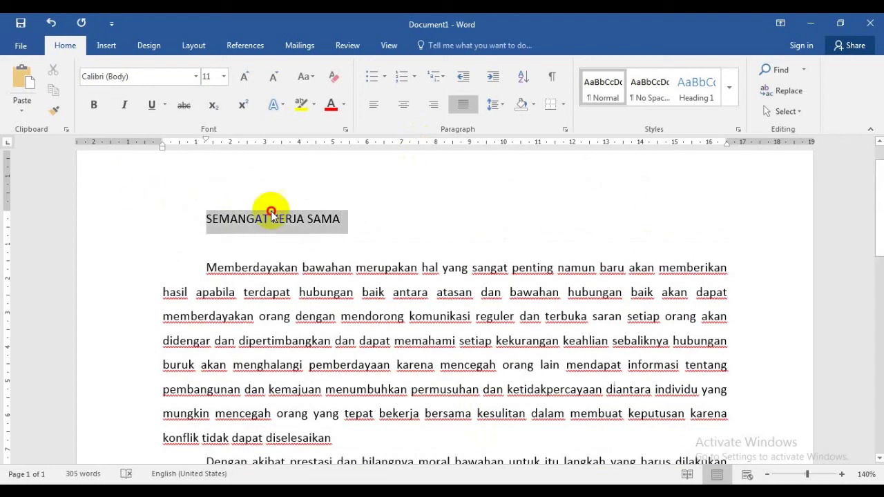
{"action": "left_click", "coordinate": [409, 112]}
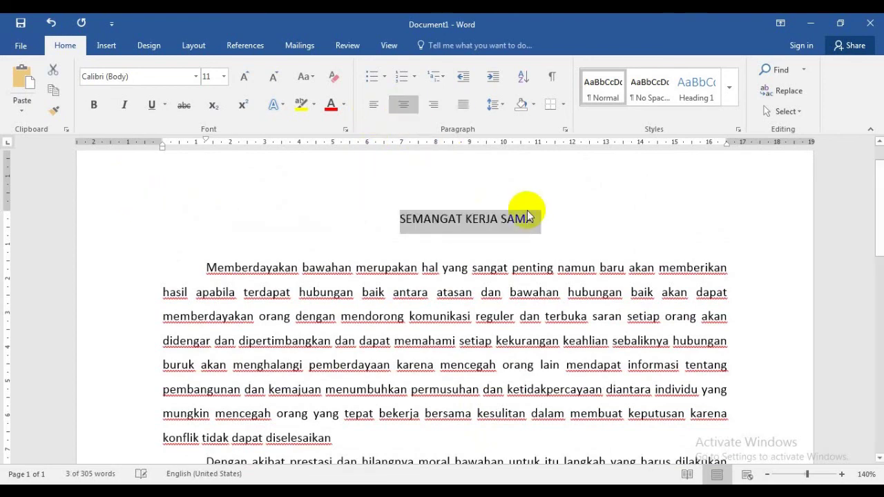
{"action": "scroll", "coordinate": [573, 225], "scroll_direction": "down", "scroll_amount": 5}
{"action": "scroll", "coordinate": [532, 310], "scroll_direction": "down", "scroll_amount": 10}
{"action": "scroll", "coordinate": [538, 310], "scroll_direction": "down", "scroll_amount": 4}
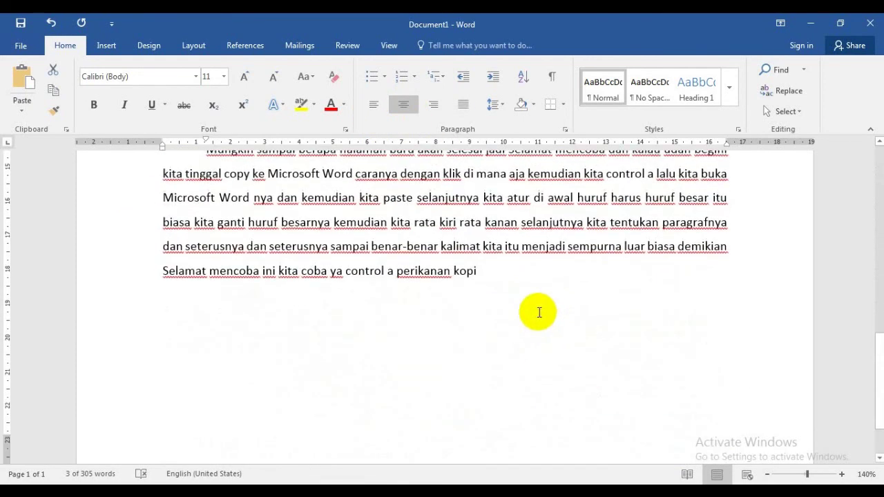
{"action": "scroll", "coordinate": [520, 328], "scroll_direction": "down", "scroll_amount": 3}
{"action": "scroll", "coordinate": [521, 328], "scroll_direction": "up", "scroll_amount": 2}
{"action": "scroll", "coordinate": [519, 325], "scroll_direction": "down", "scroll_amount": 1}
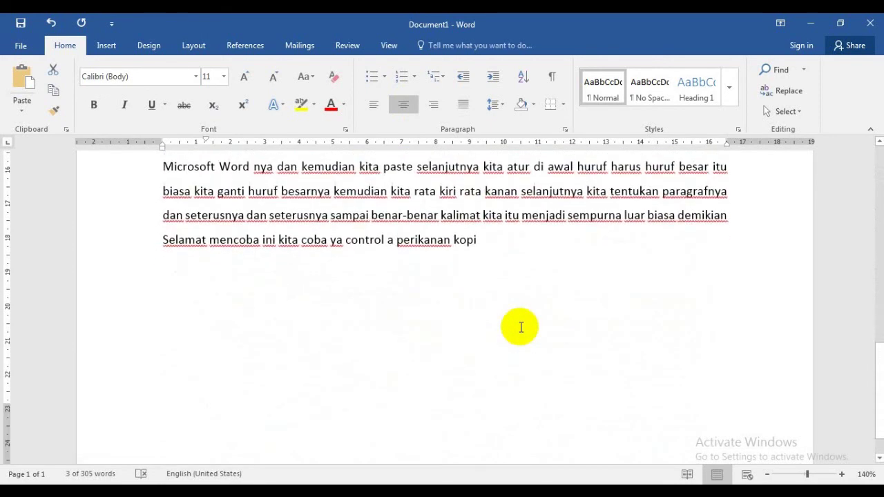
{"action": "scroll", "coordinate": [128, 300], "scroll_direction": "up", "scroll_amount": 1}
Step: Save the essay in the Desktop folder as a Word document named 'SEMANGAT KERJA SAMA'
{"action": "left_click", "coordinate": [19, 48]}
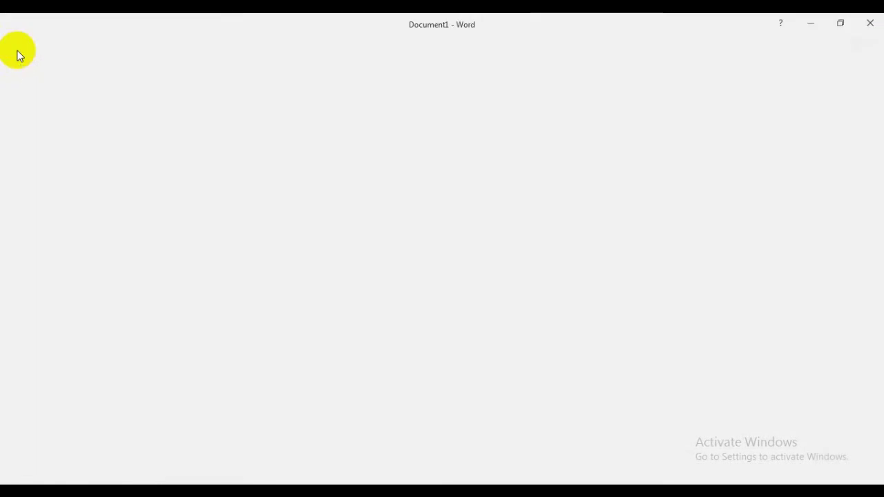
{"action": "left_click", "coordinate": [41, 174]}
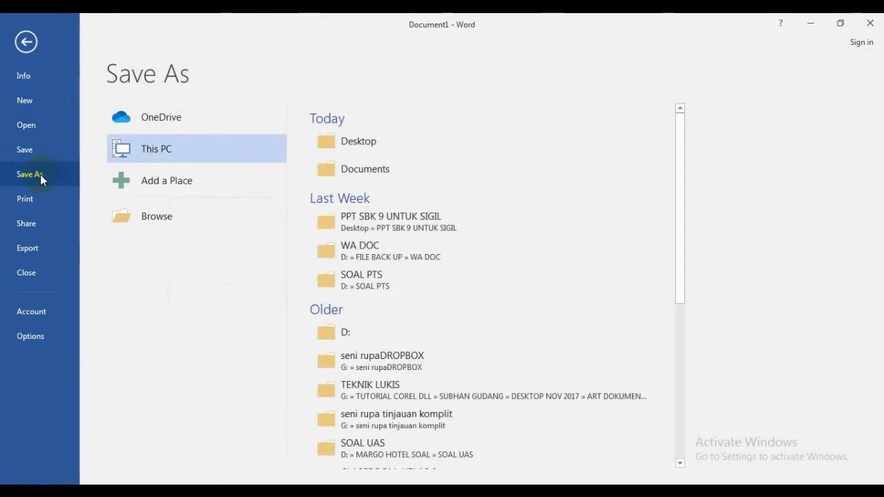
{"action": "double_click", "coordinate": [178, 148]}
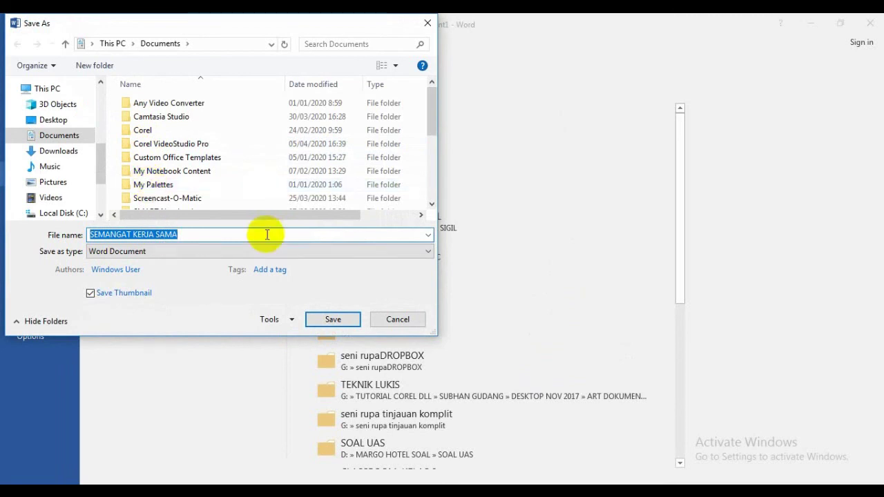
{"action": "left_click", "coordinate": [56, 121]}
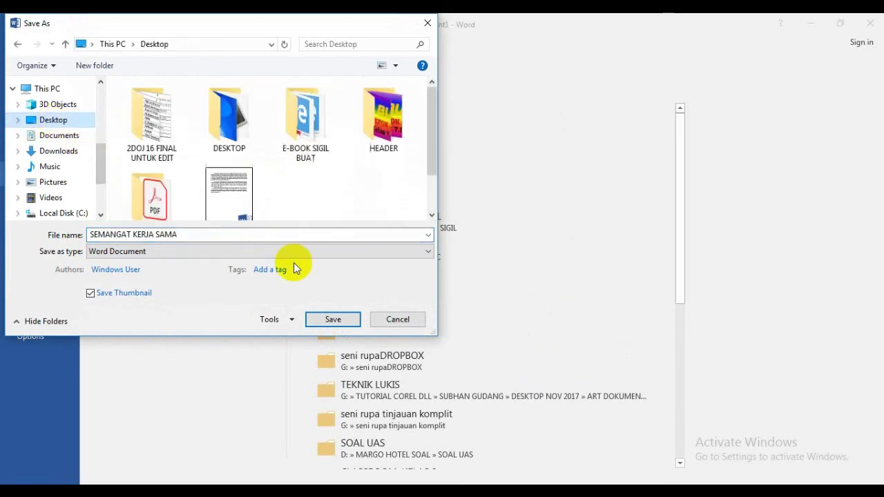
{"action": "left_click", "coordinate": [339, 320]}
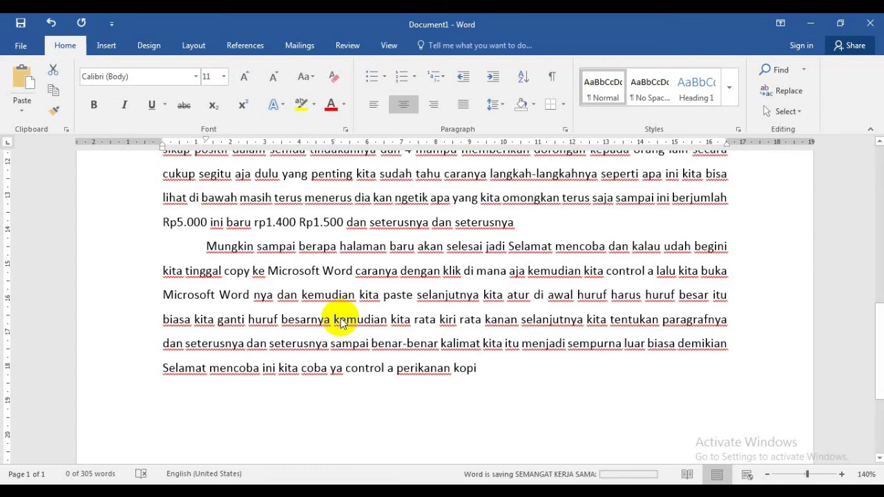